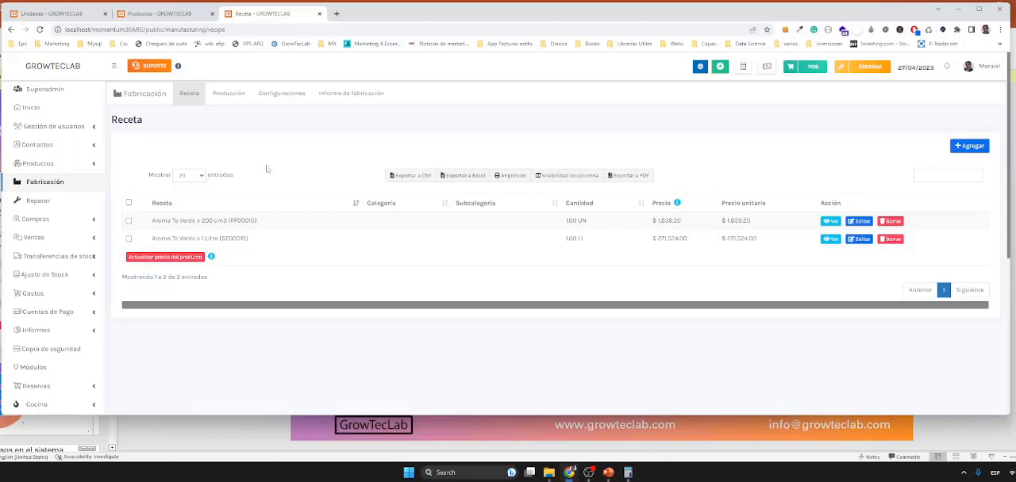
Step: Open the Producción section of Fabricación and start adding a new production record
click(222, 99)
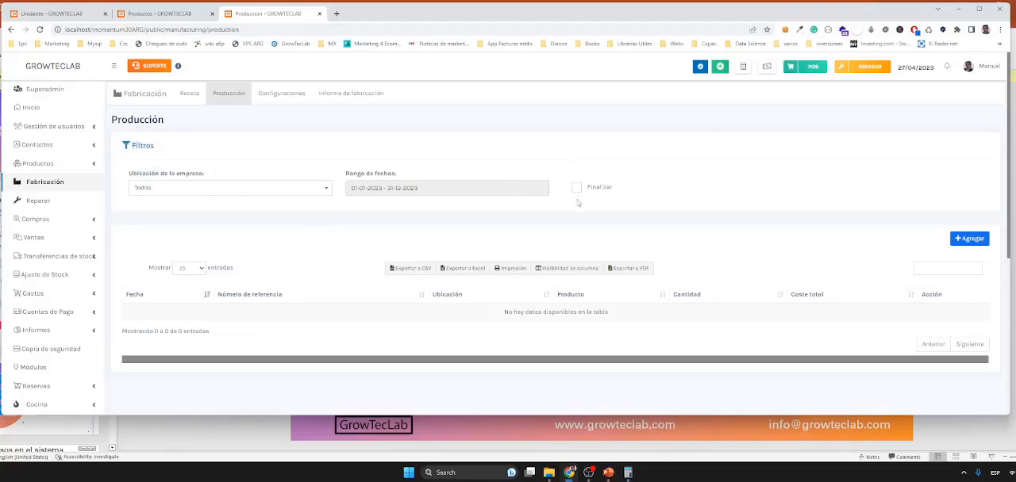
drag(589, 215, 579, 186)
key(Escape)
click(968, 237)
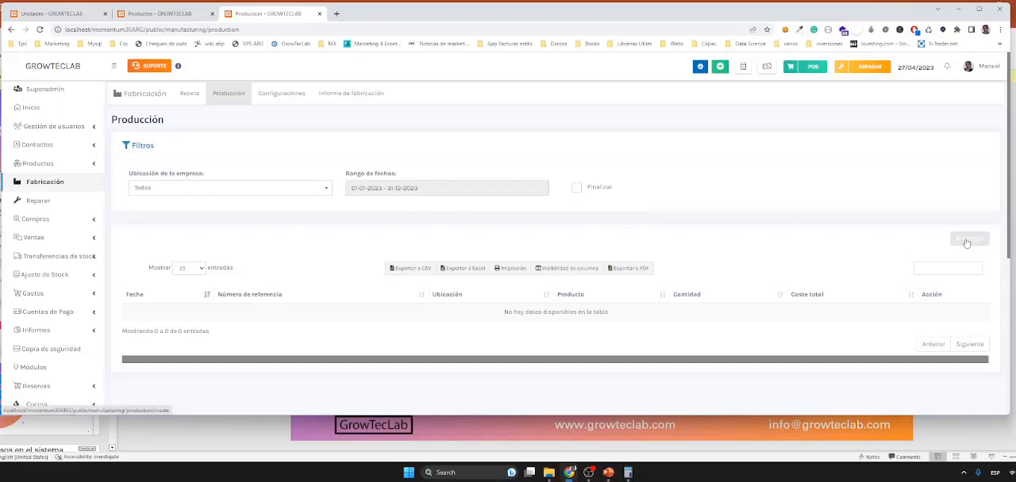
click(969, 238)
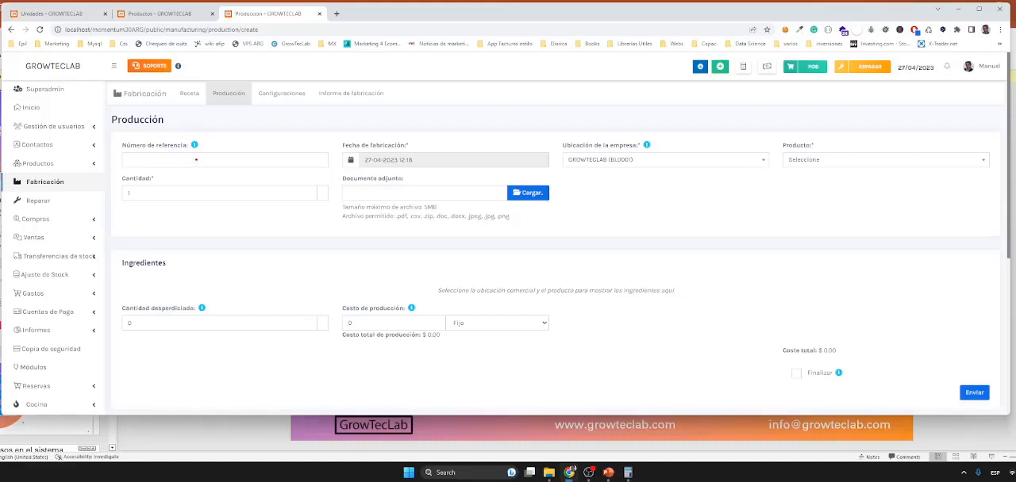
Step: Set the new production's manufacturing date to 02-05-2023
drag(196, 160, 218, 146)
drag(426, 160, 454, 142)
key(Escape)
click(402, 161)
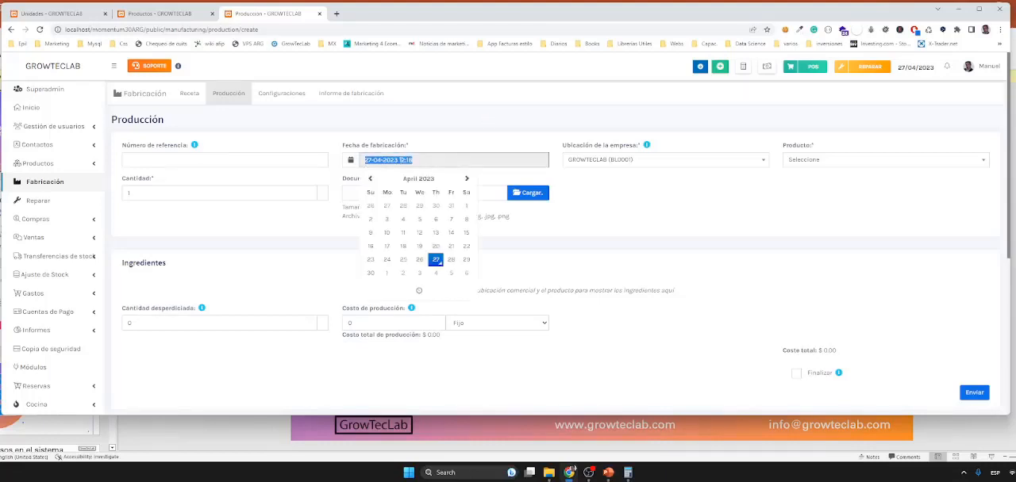
click(403, 273)
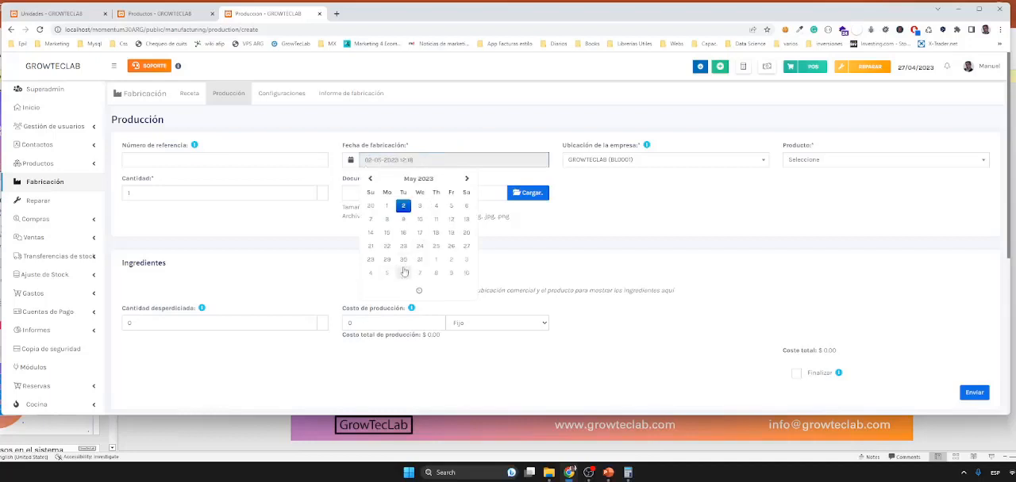
Step: Keep GROWTECLAB (BL0001) as the company location and choose Aroma Te Verde x 1 Litro as the product
click(669, 161)
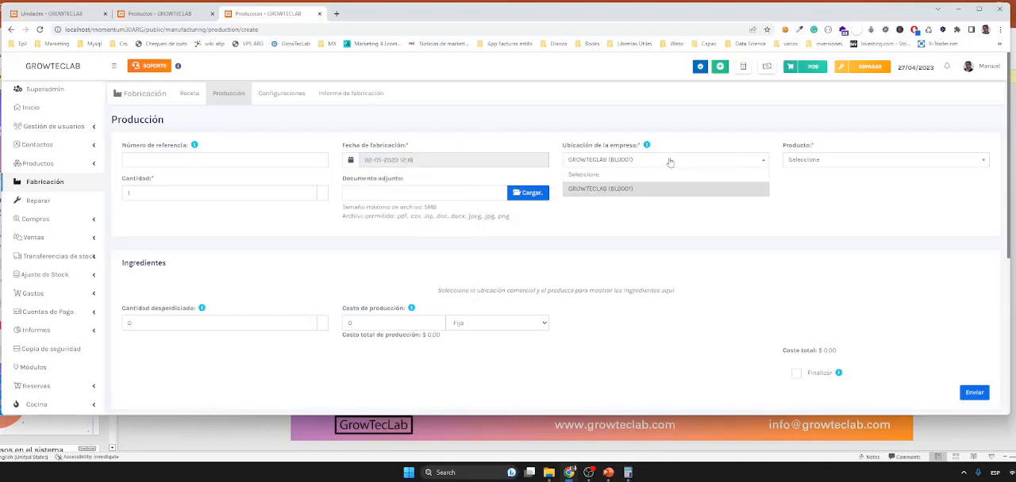
click(893, 228)
click(850, 162)
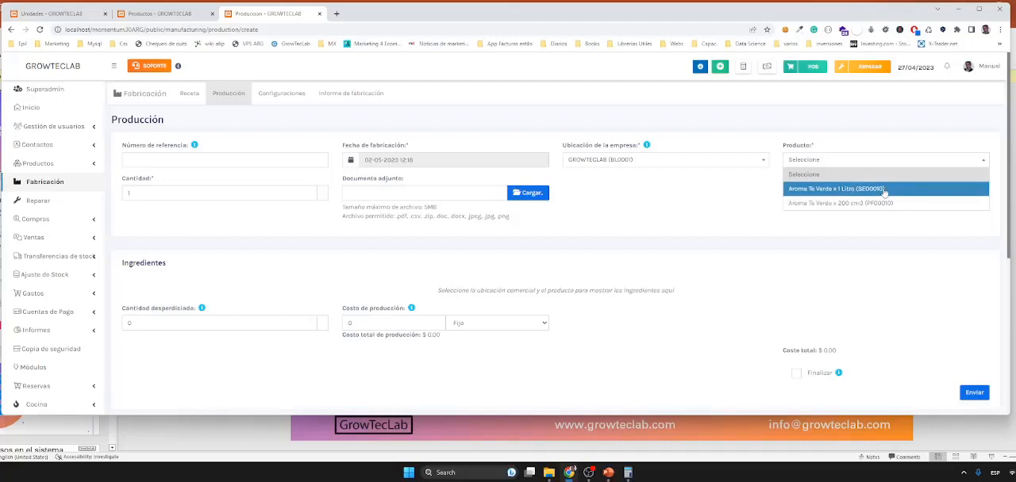
click(884, 190)
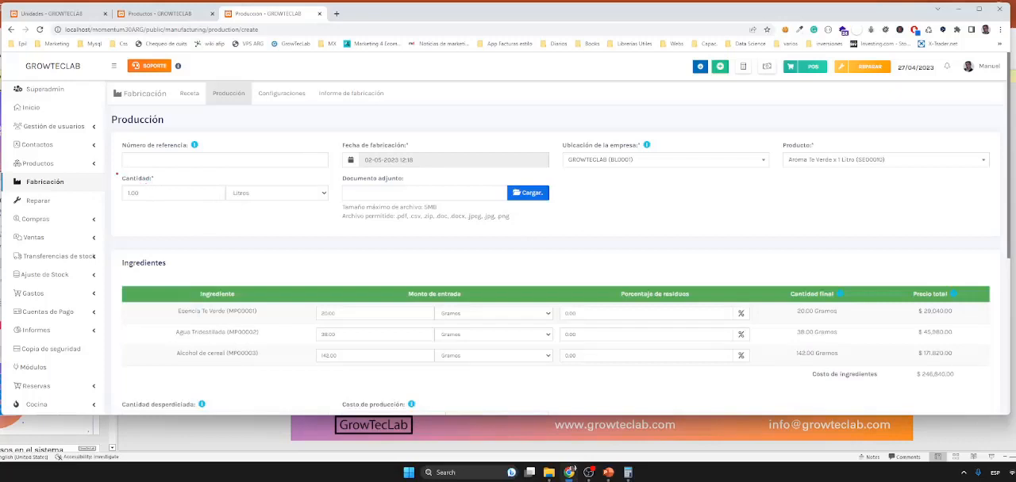
Step: Review the production's quantity, ingredient amounts, production cost and Finalizar option
mouse_move(116, 173)
mouse_down()
mouse_move(131, 195)
mouse_move(254, 215)
mouse_move(335, 211)
mouse_up()
scroll(466, 233, down, 1)
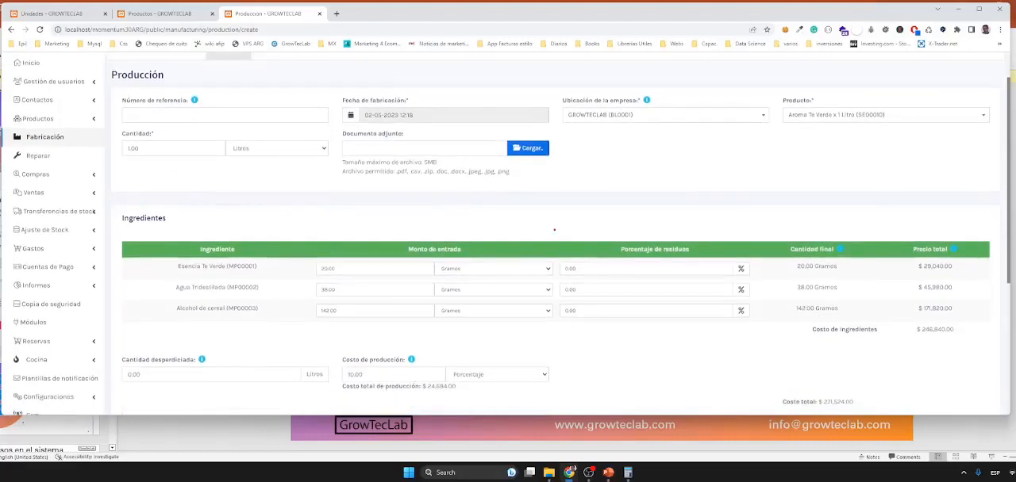
scroll(554, 230, down, 2)
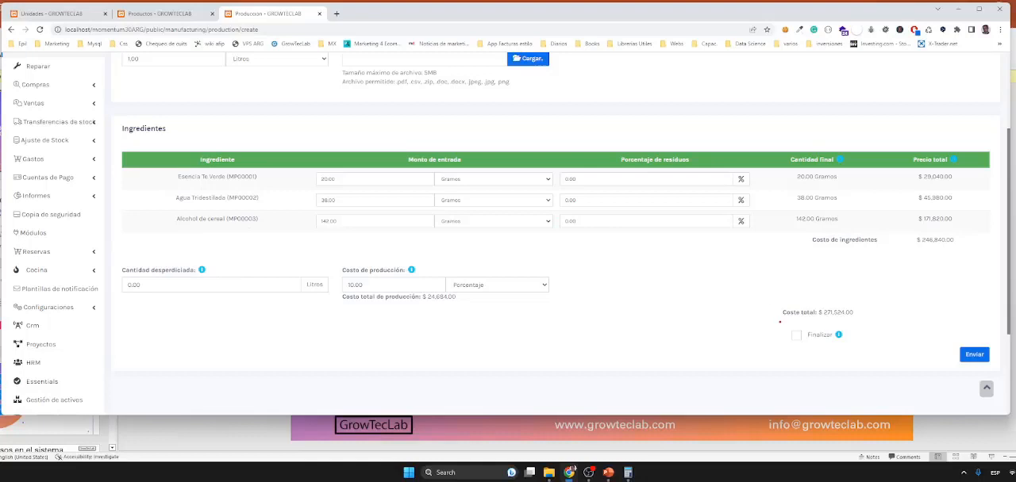
mouse_move(780, 319)
mouse_down()
mouse_move(810, 351)
mouse_move(850, 341)
mouse_move(782, 321)
mouse_up()
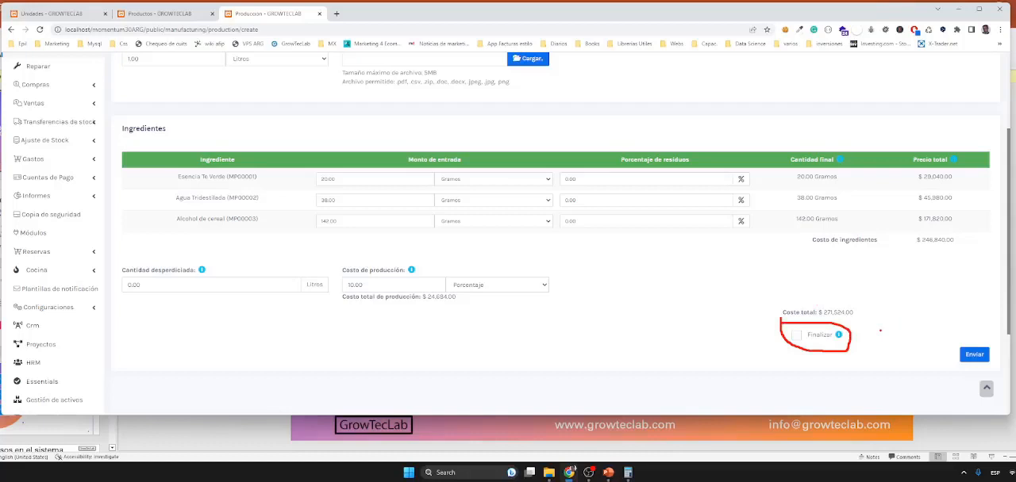
key(Escape)
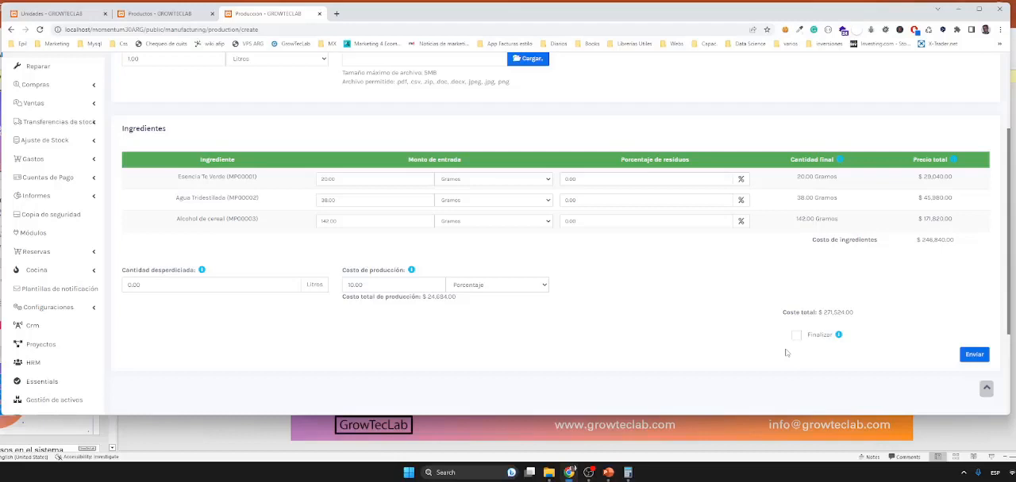
scroll(668, 328, up, 1)
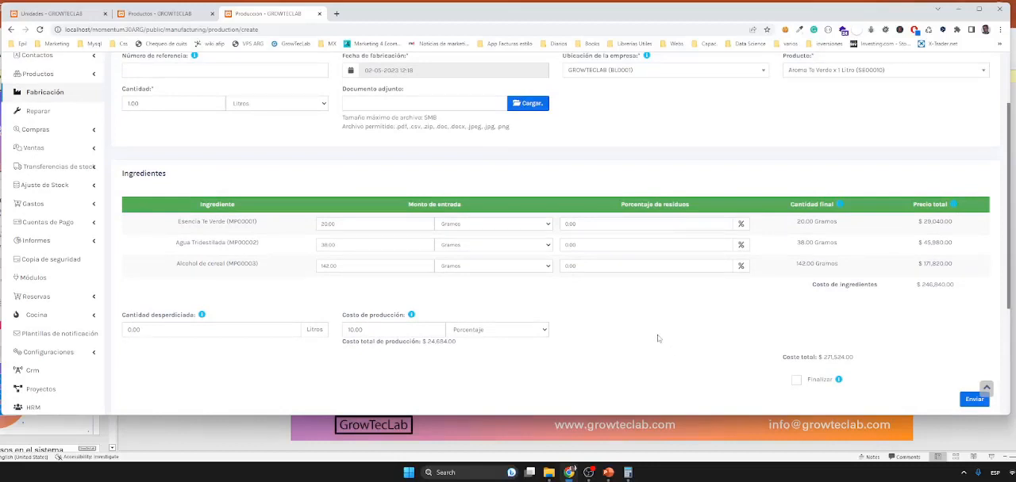
Step: Try to submit the production with the ingredient amounts as loaded, leaving Finalizar unchecked
click(336, 224)
drag(301, 189, 557, 291)
drag(798, 389, 798, 406)
key(Escape)
click(973, 400)
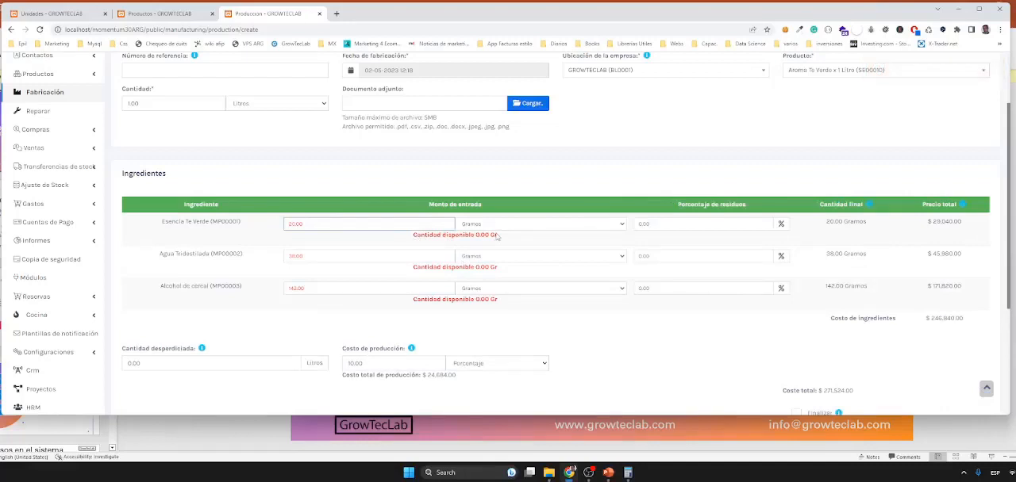
Step: Examine the available-quantity notes under each ingredient and the wasted quantity field
double_click(494, 299)
click(401, 316)
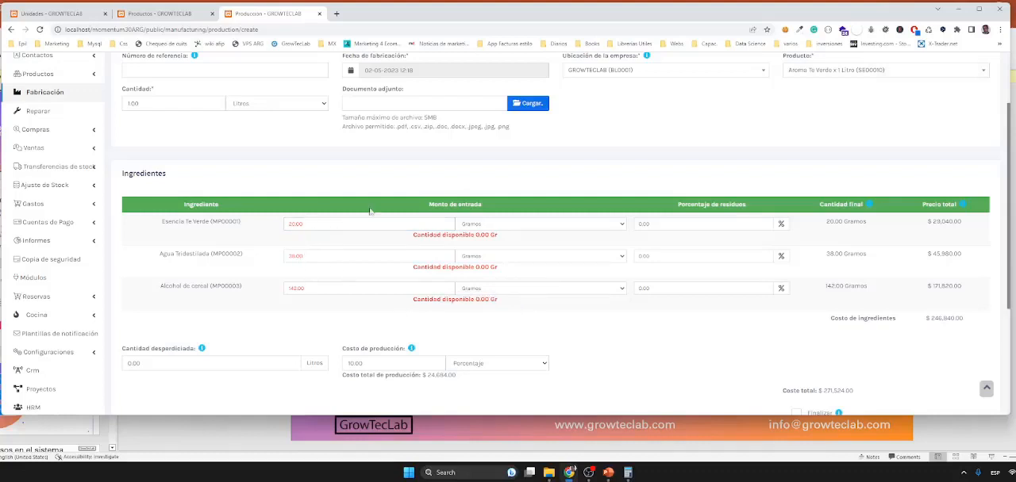
scroll(725, 318, down, 1)
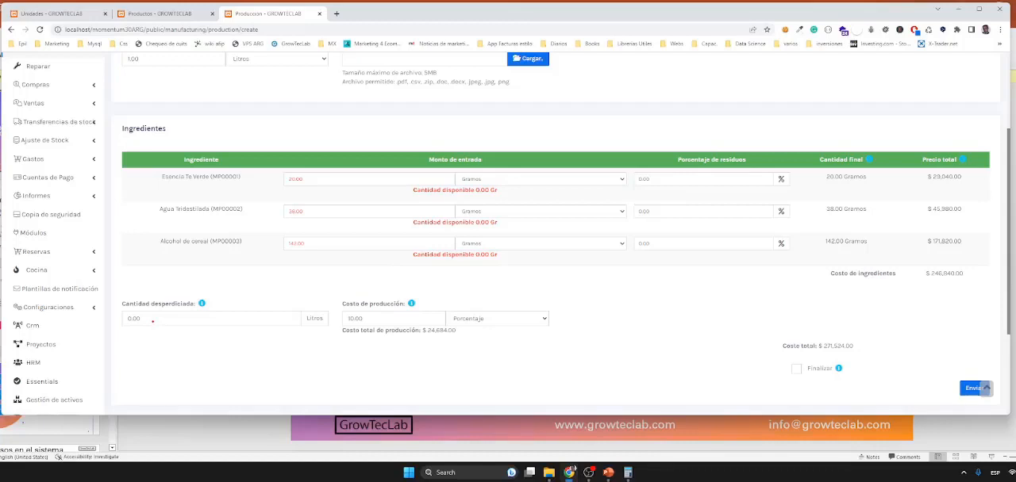
mouse_move(117, 291)
mouse_down()
mouse_move(184, 342)
mouse_move(253, 335)
mouse_up()
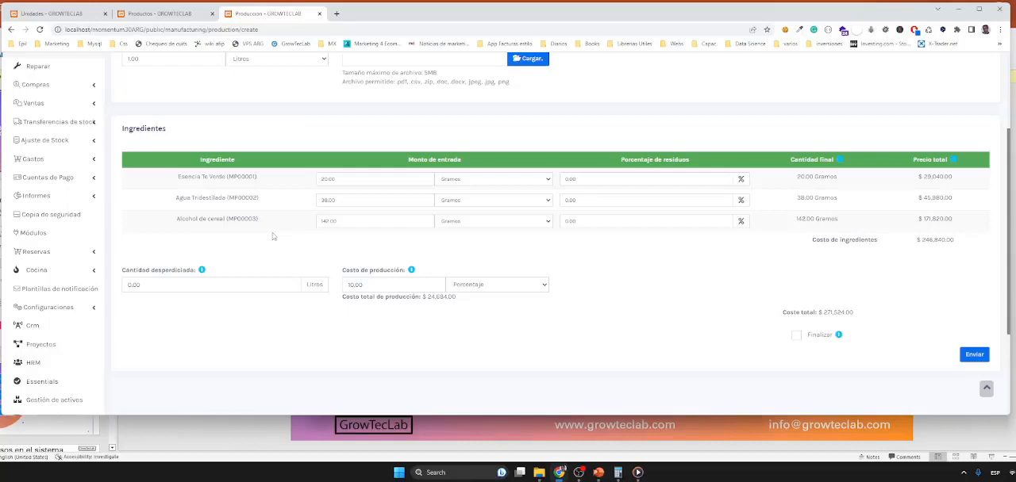
Step: Check the raw materials' current stock and the Alcohol de cereal actions in the product list, and return to the production form
click(169, 16)
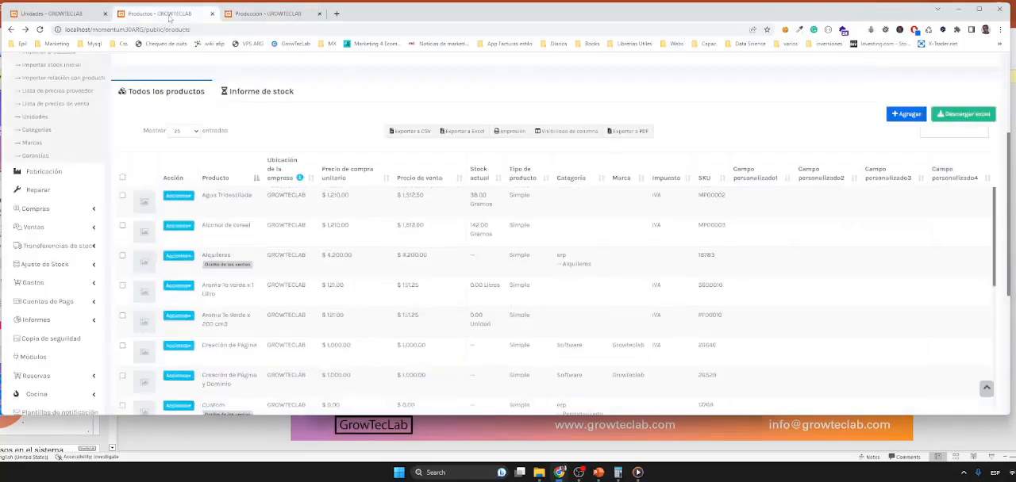
click(178, 226)
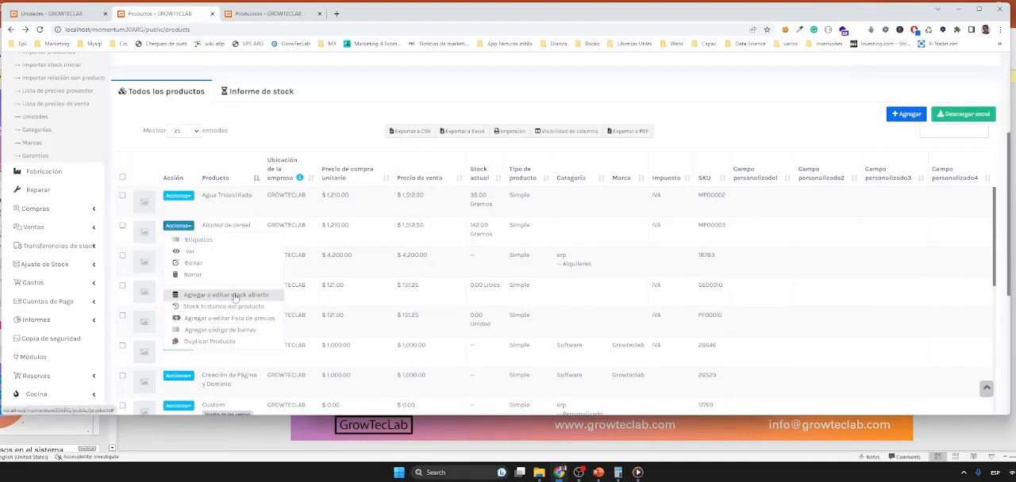
click(308, 131)
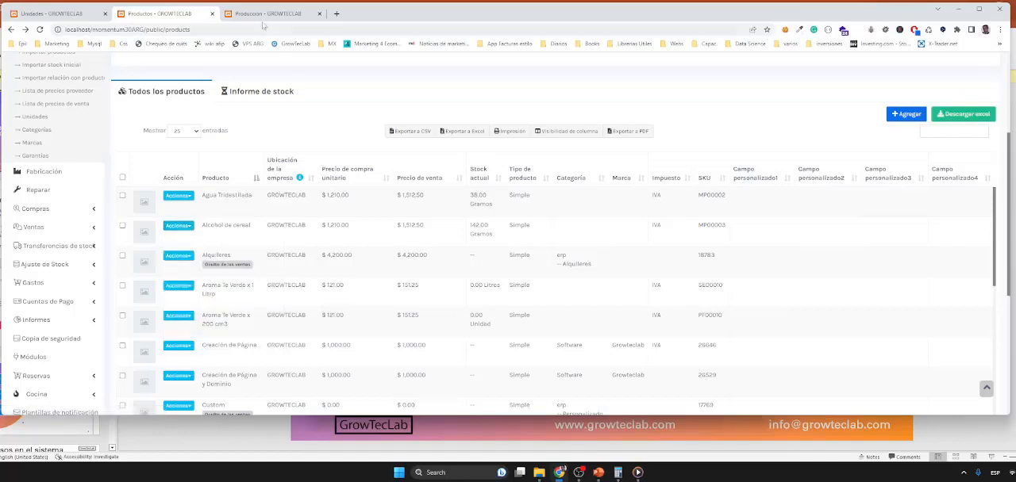
click(265, 16)
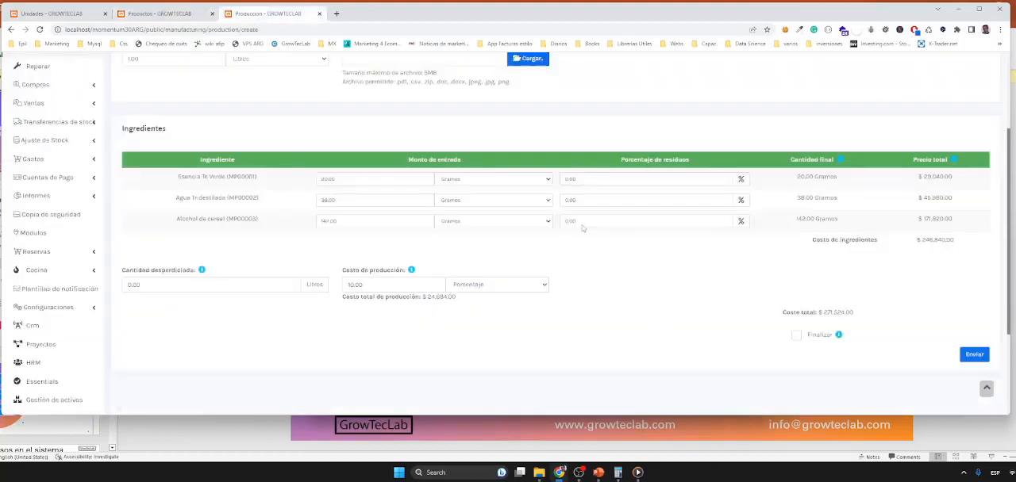
Step: Set the manufacturing date to 02-05-2023 and submit the production without finalizing it
scroll(702, 322, up, 3)
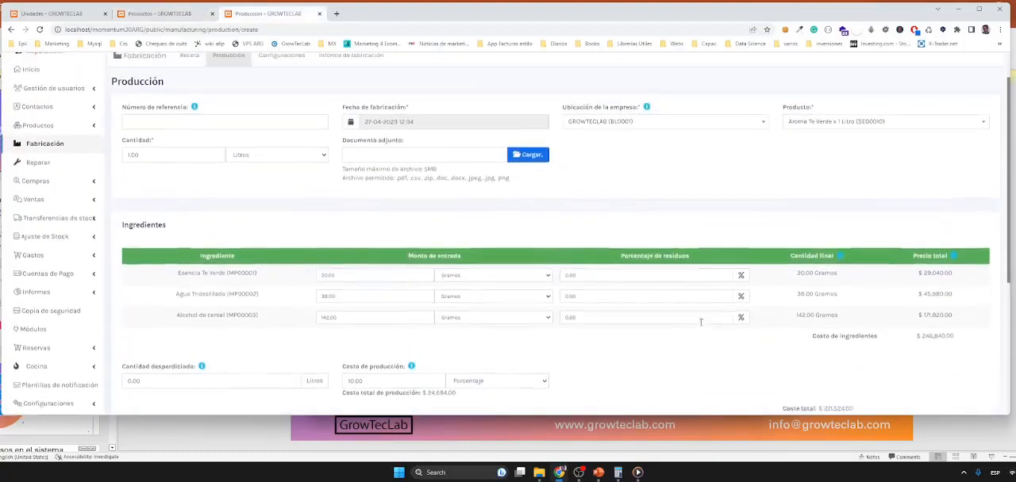
click(415, 117)
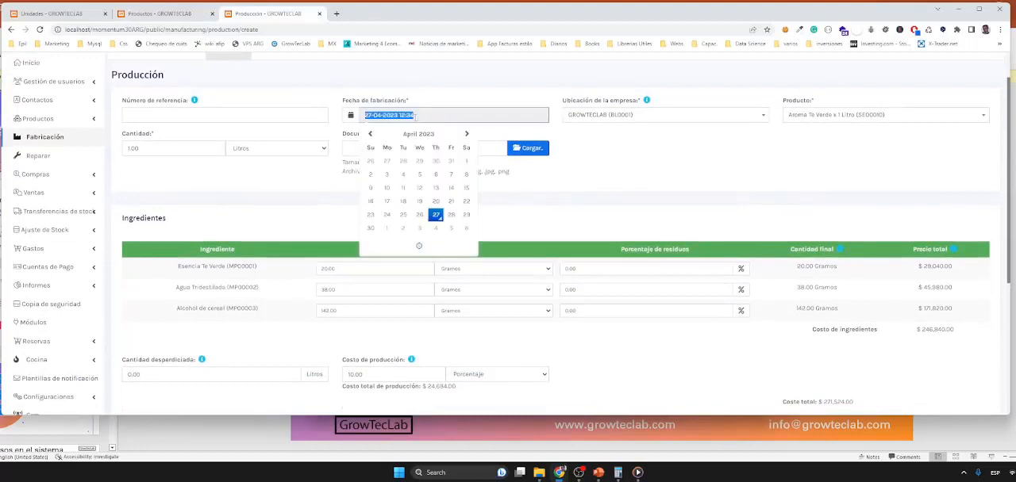
click(403, 229)
click(547, 227)
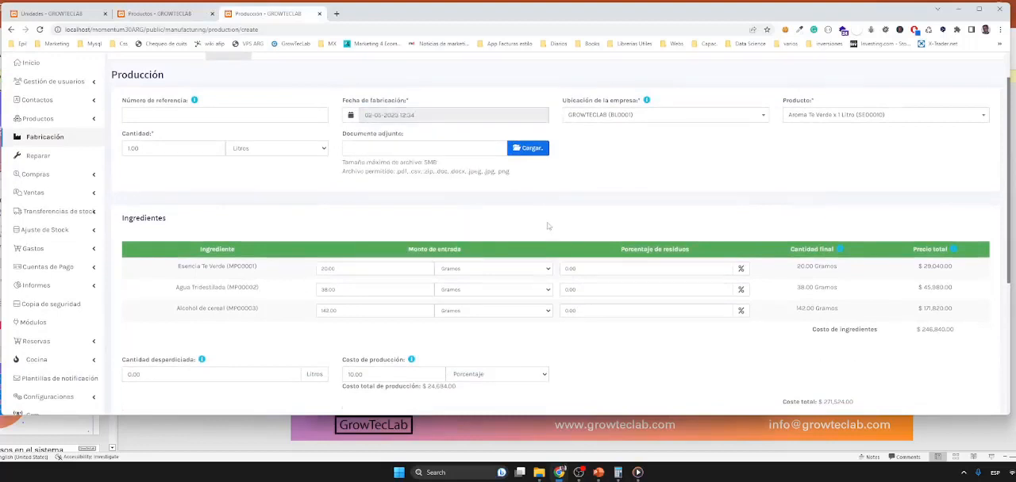
scroll(624, 219, down, 2)
scroll(621, 216, down, 3)
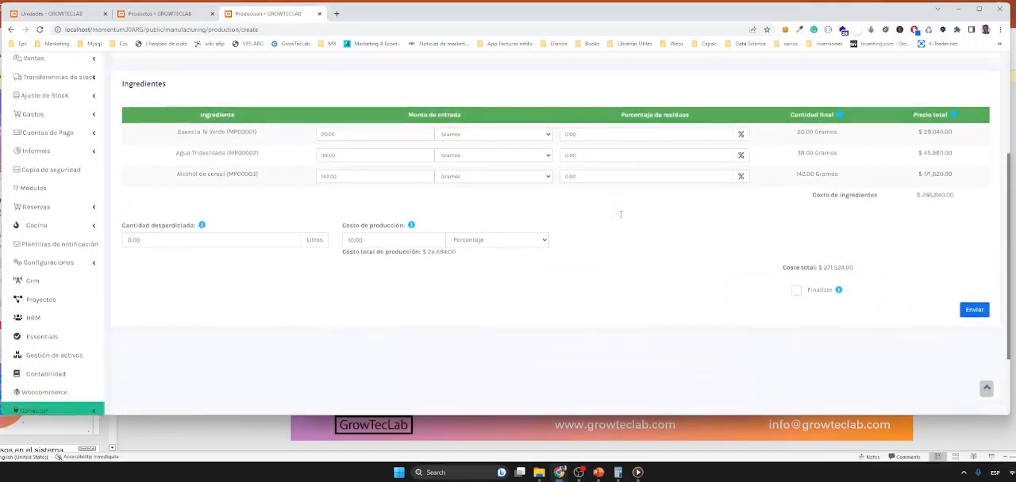
click(974, 310)
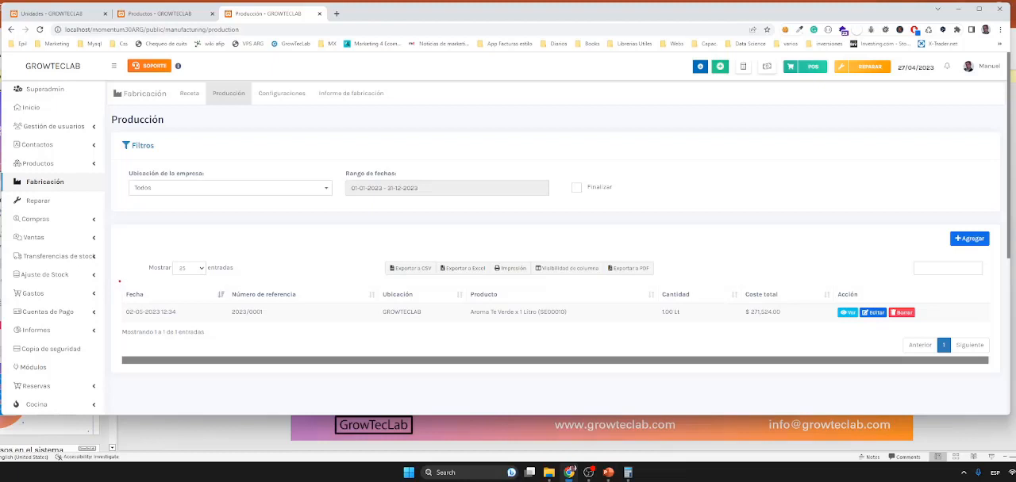
Step: Review the Aroma Te Verde x 1 Litro record in the production list and open it for editing
mouse_move(119, 281)
mouse_down()
mouse_move(133, 319)
mouse_move(181, 333)
mouse_move(825, 323)
mouse_up()
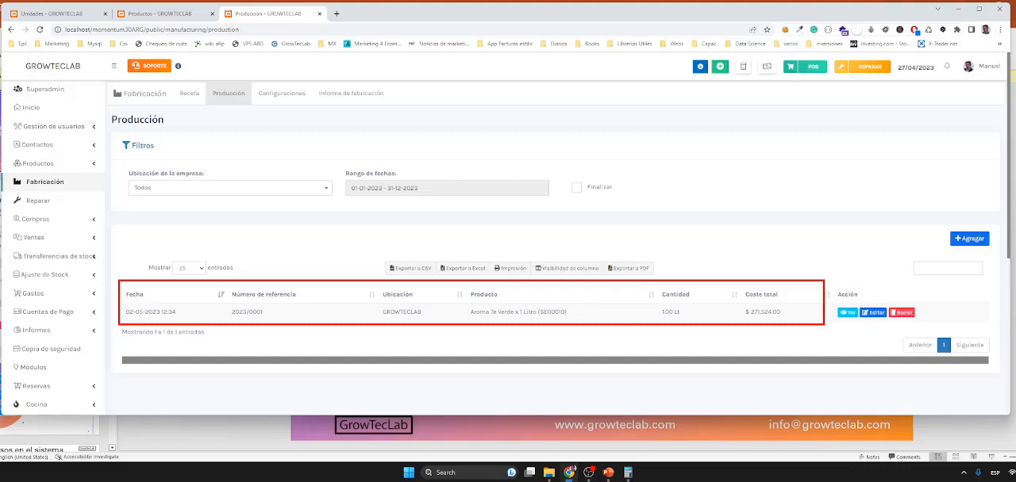
drag(824, 325, 825, 324)
key(Escape)
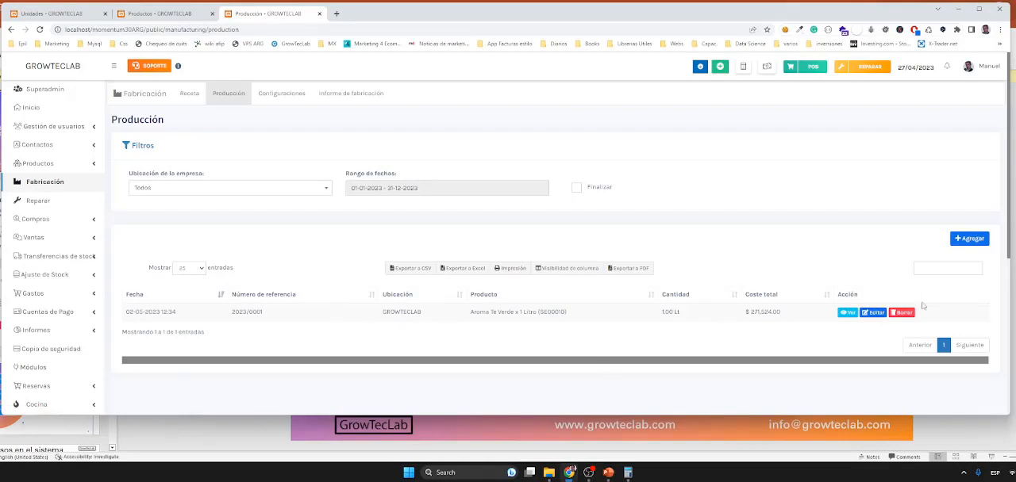
click(872, 314)
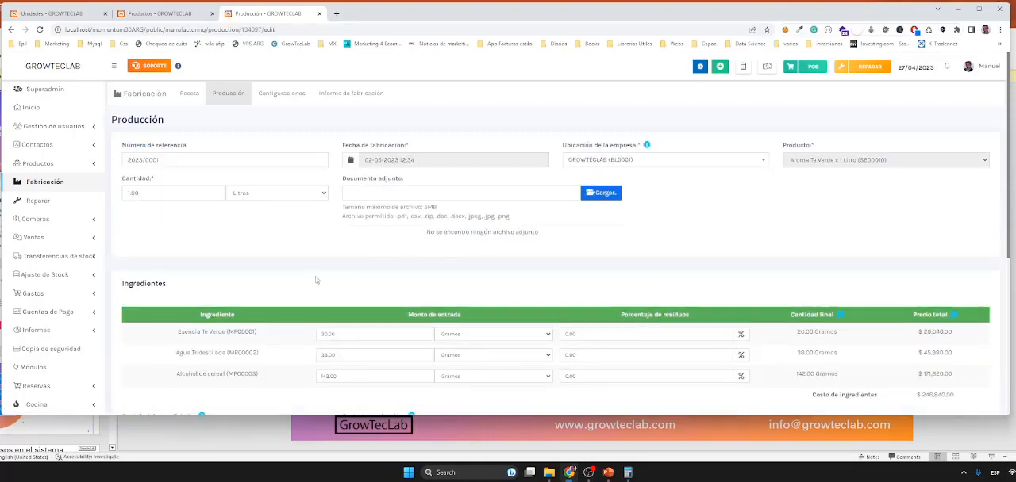
Step: Set the waste percentage of the Esencia Te Verde ingredient to 10
scroll(315, 280, down, 2)
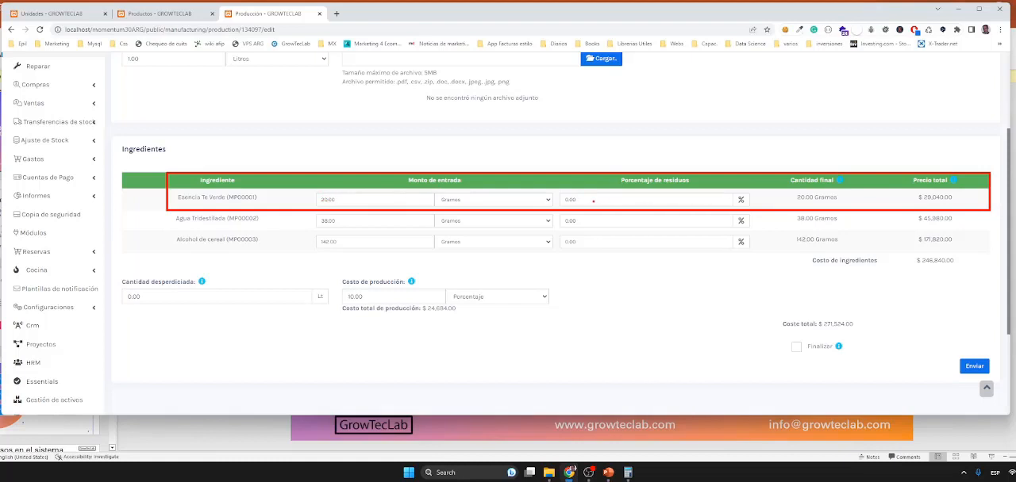
click(603, 205)
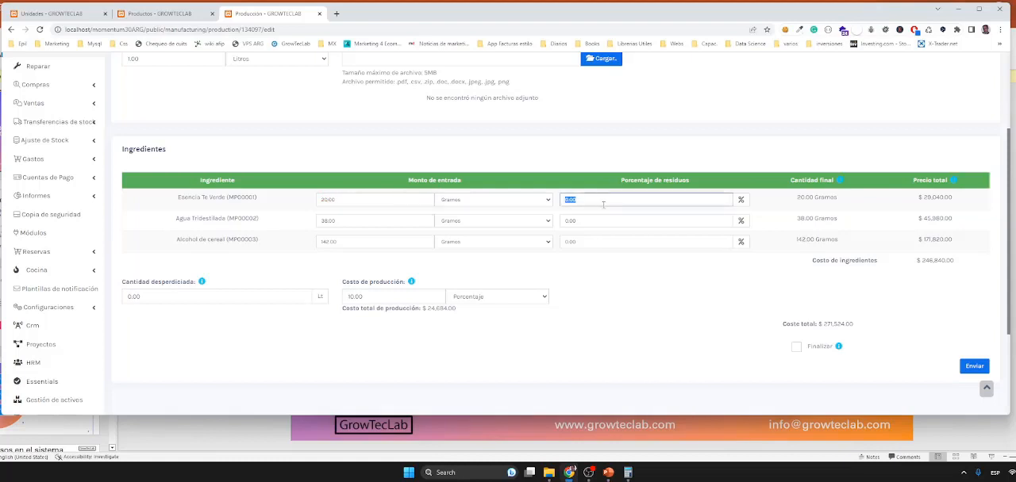
text(10)
click(646, 281)
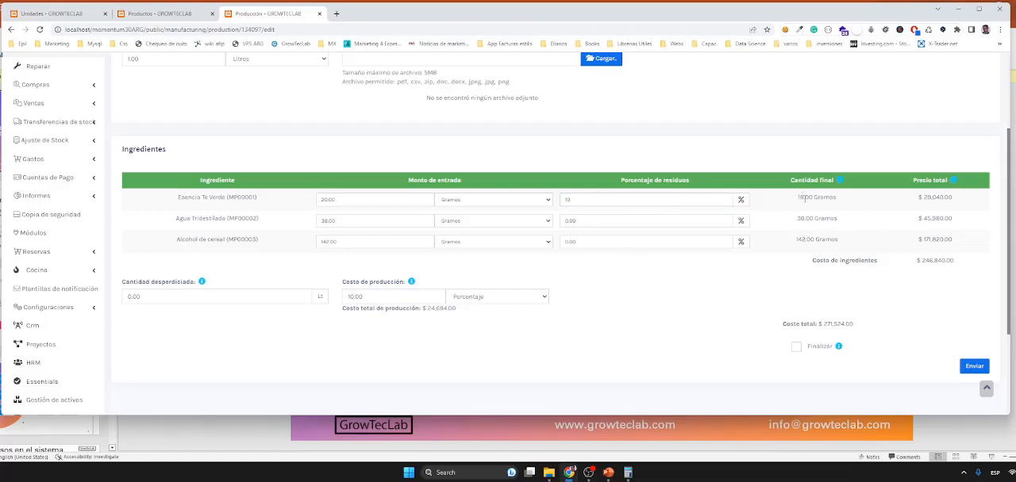
Step: Check the ingredient's final quantity, mark the production as Finalizar and submit it
drag(811, 199, 828, 232)
click(796, 347)
click(977, 369)
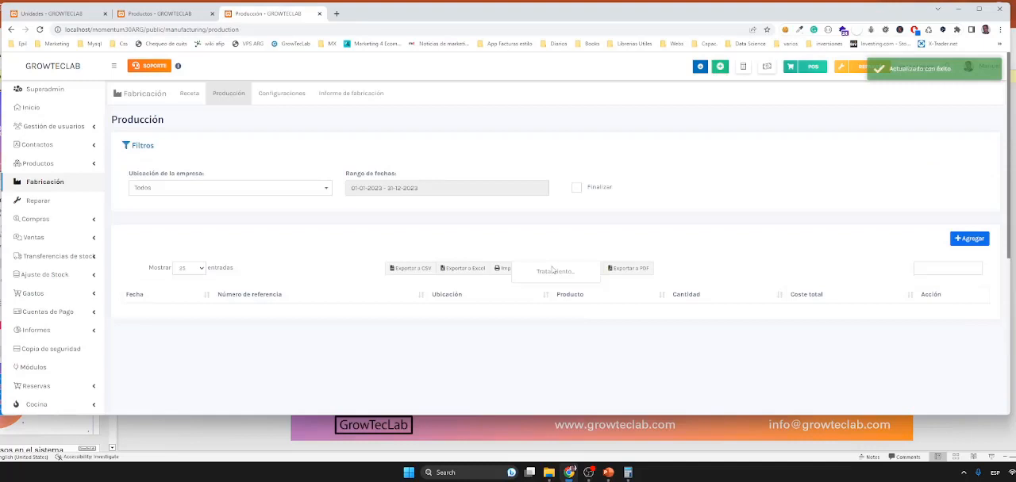
Step: Search the product list for "se" to check the stock after production
click(158, 15)
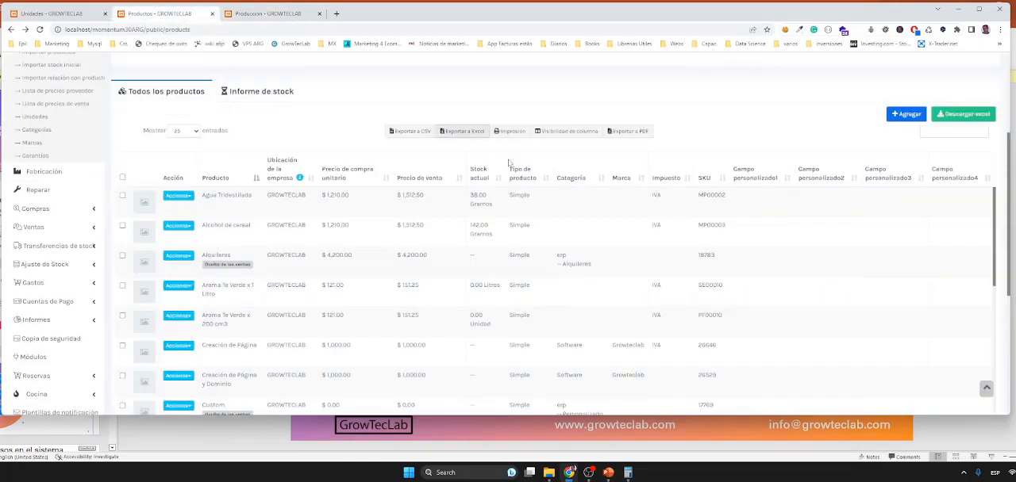
click(940, 132)
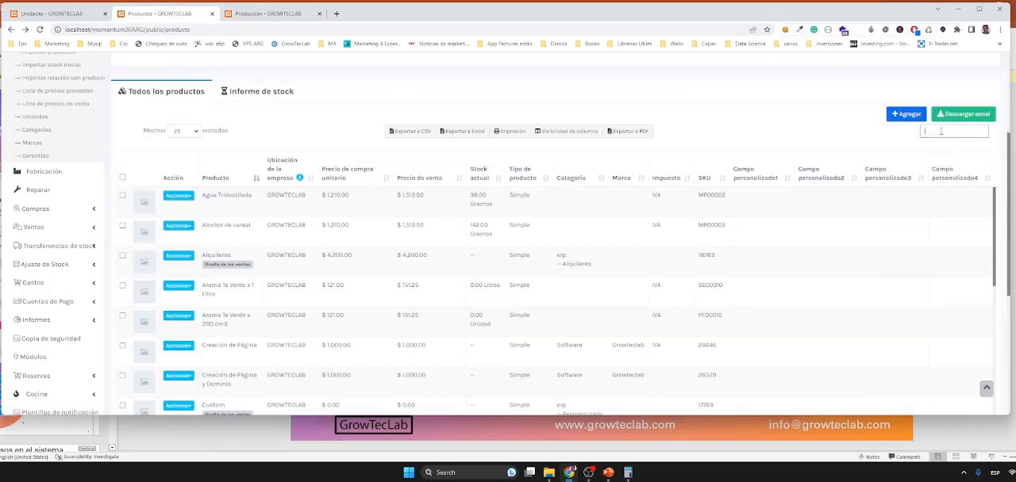
text(a)
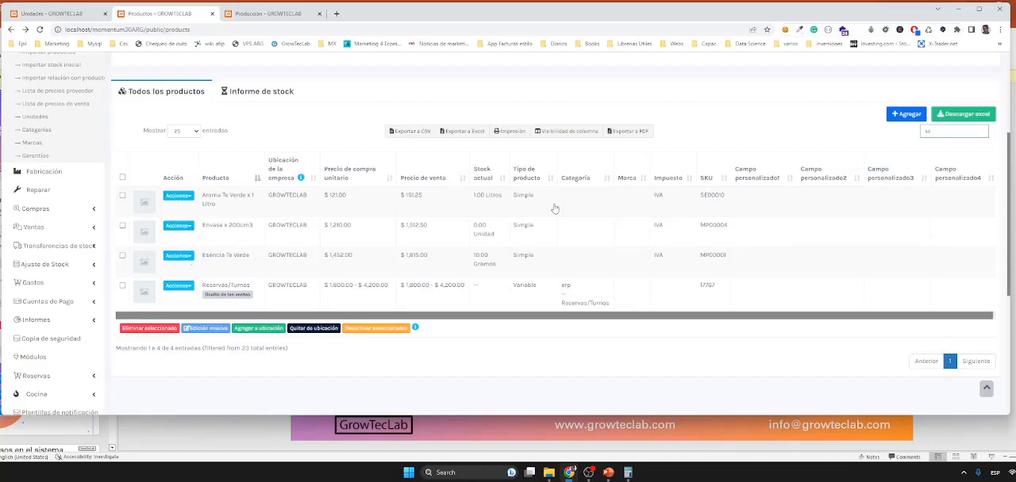
Step: Check the opening stock of Aroma Te Verde x 1 Litro and close it without saving changes
click(177, 196)
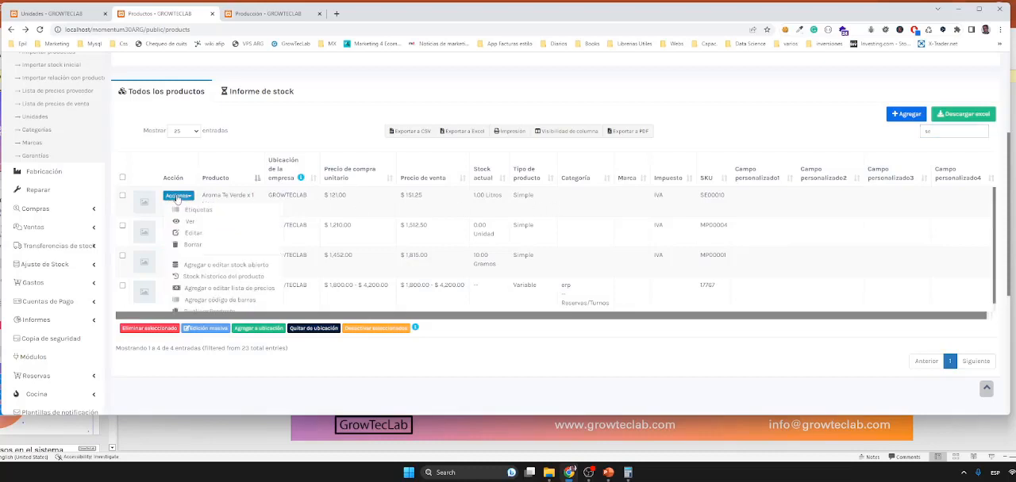
click(236, 268)
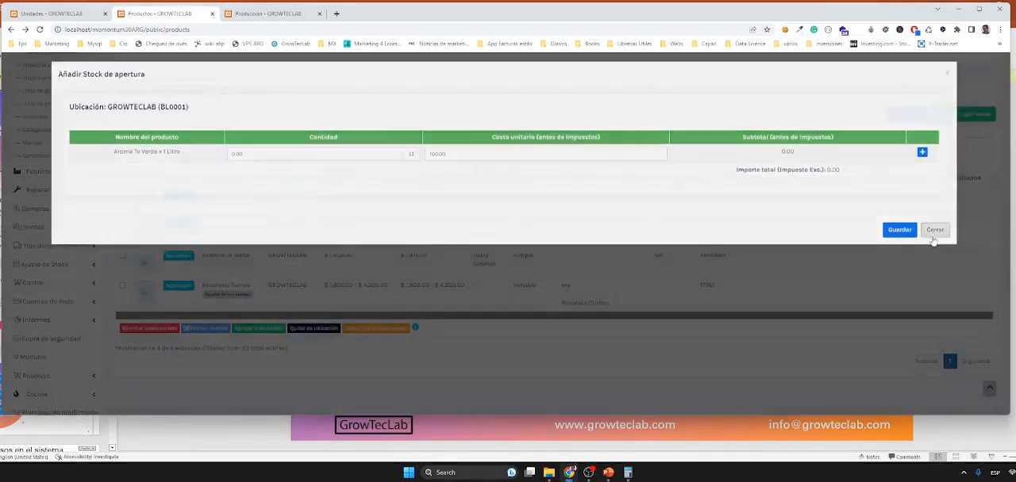
click(934, 234)
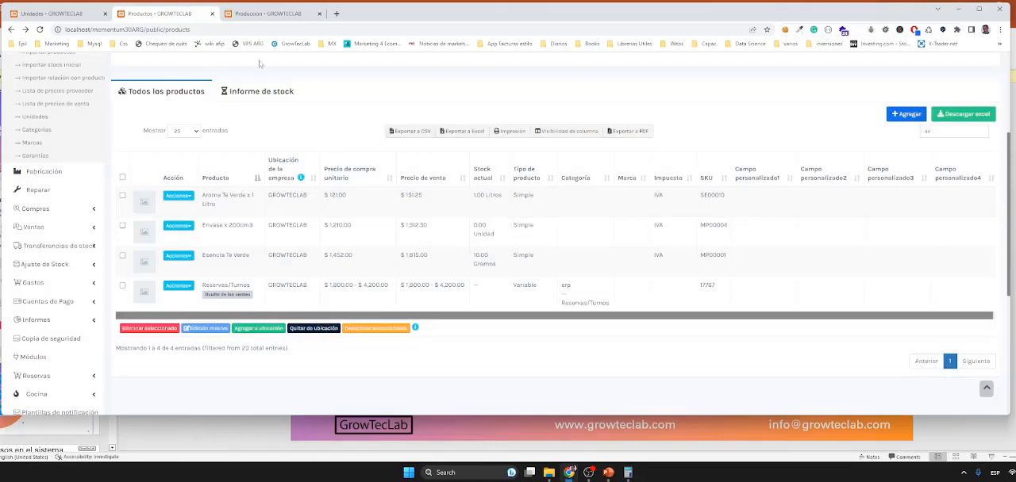
Step: Check which actions the production list offers for the finalized Aroma Te Verde x 1 Litro record
click(266, 13)
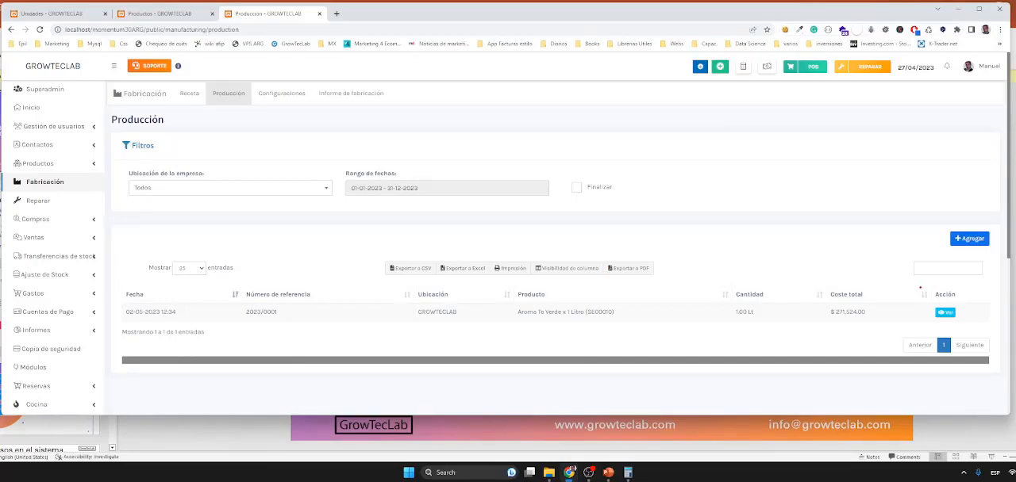
mouse_move(920, 288)
mouse_down()
mouse_move(963, 328)
mouse_move(989, 328)
mouse_up()
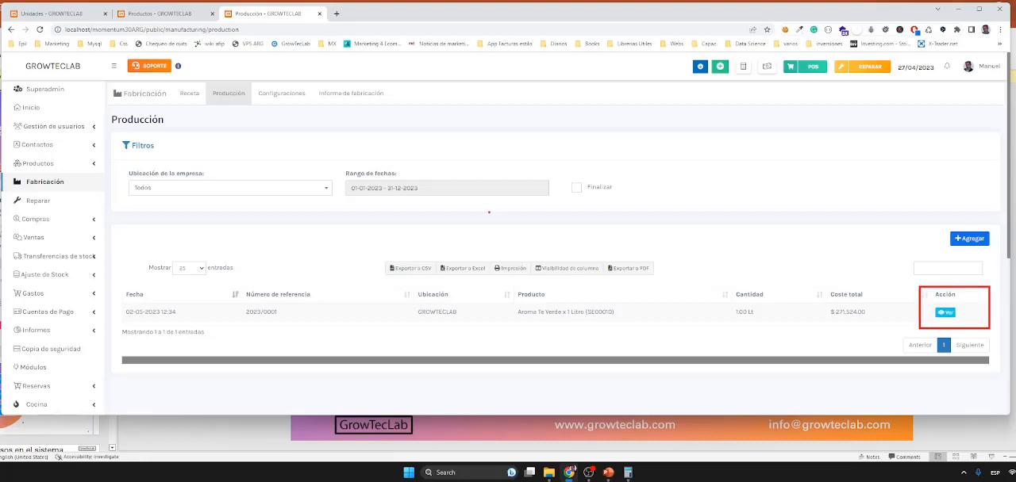
key(Escape)
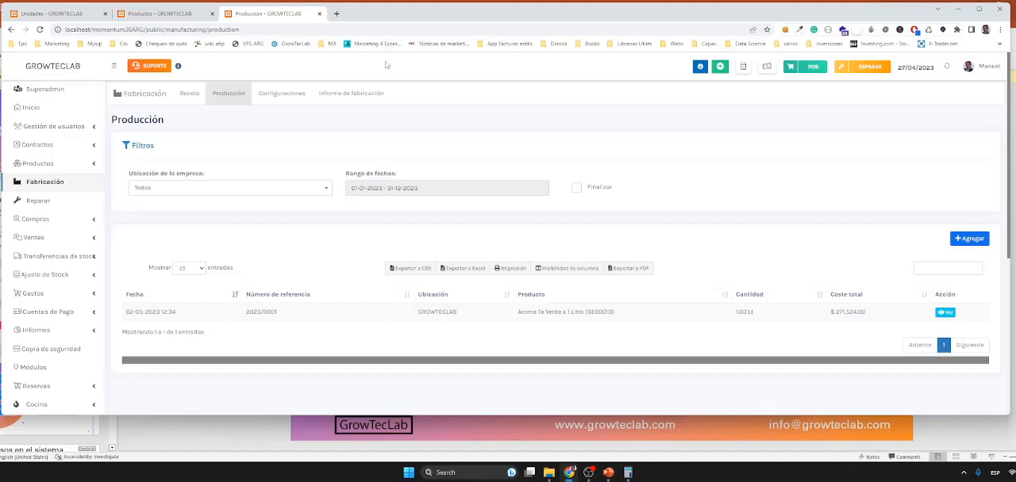
Step: Return to the product list and review the current stock of Aroma Te Verde x 1 Litro
click(147, 15)
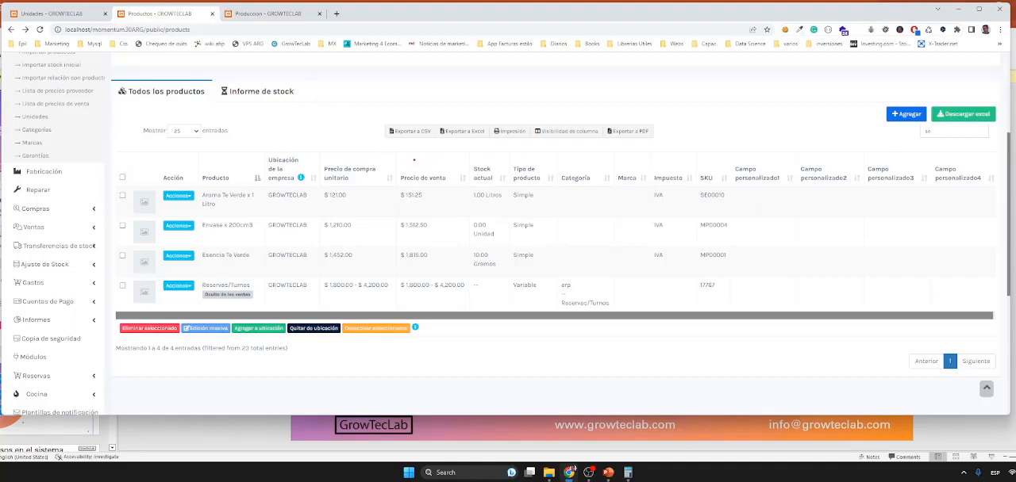
drag(408, 159, 511, 214)
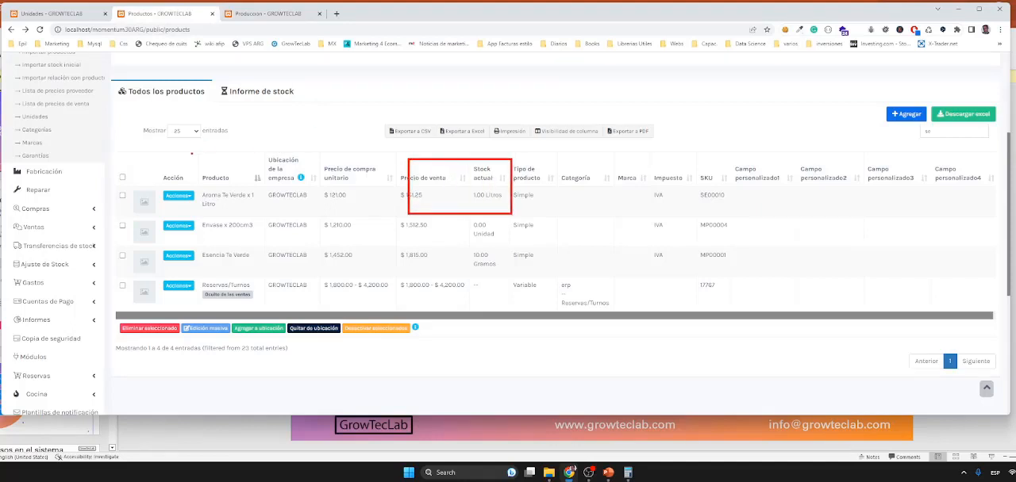
drag(193, 150, 263, 216)
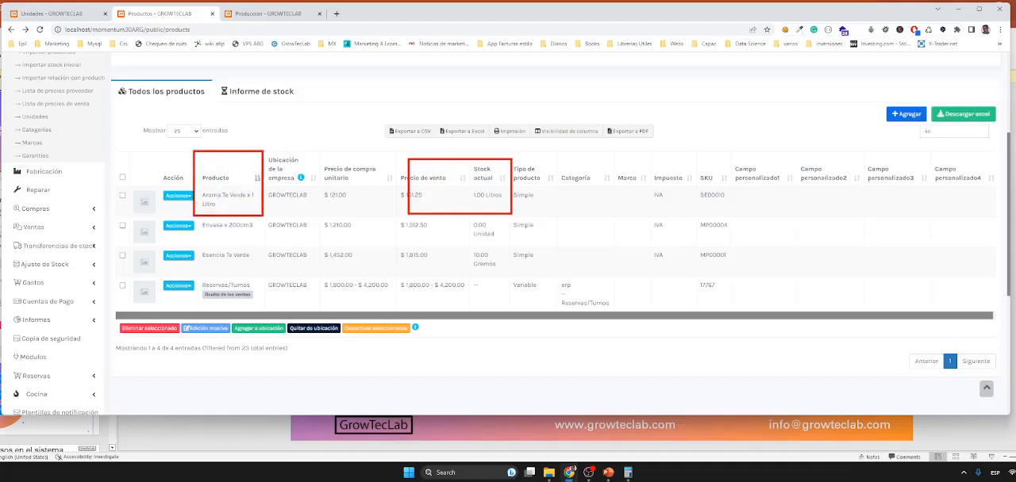